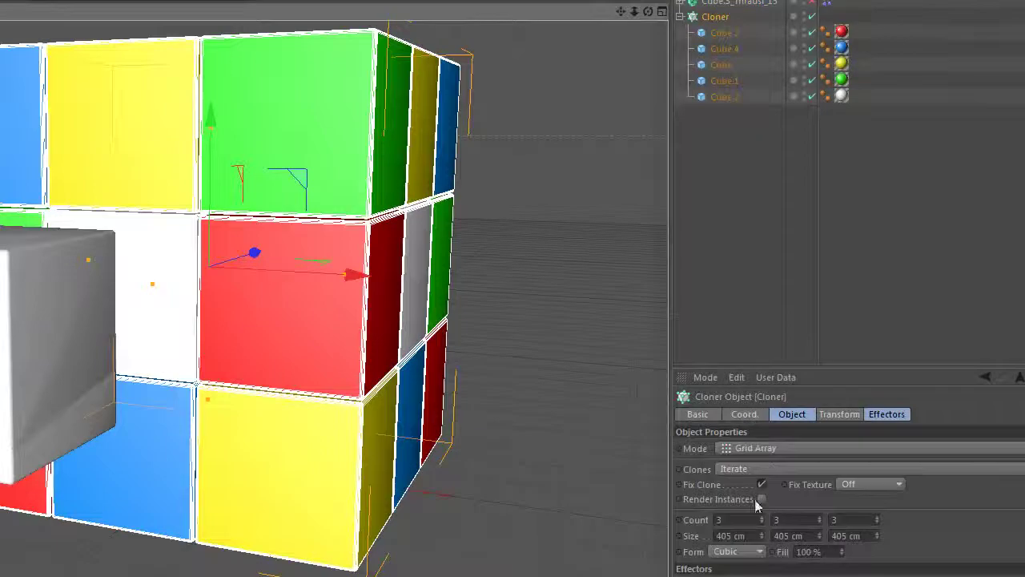
Reduce the Cloner's Y count to 2 so the cube grid is two layers high.
left_click(819, 522)
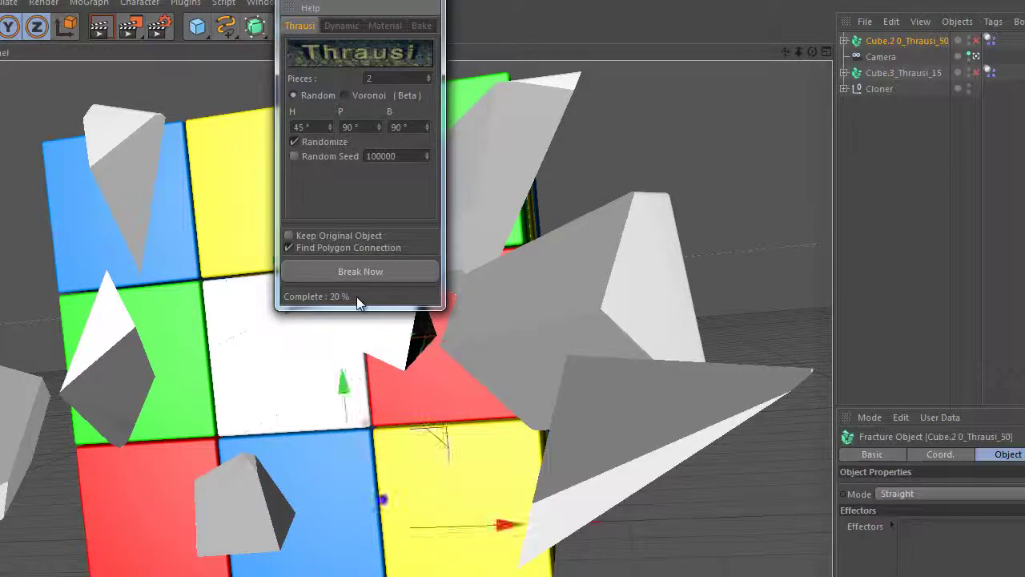
Move broken shards, including Pieces 7, into new positions and add a grid Cloner to fill the core.
left_click(295, 304)
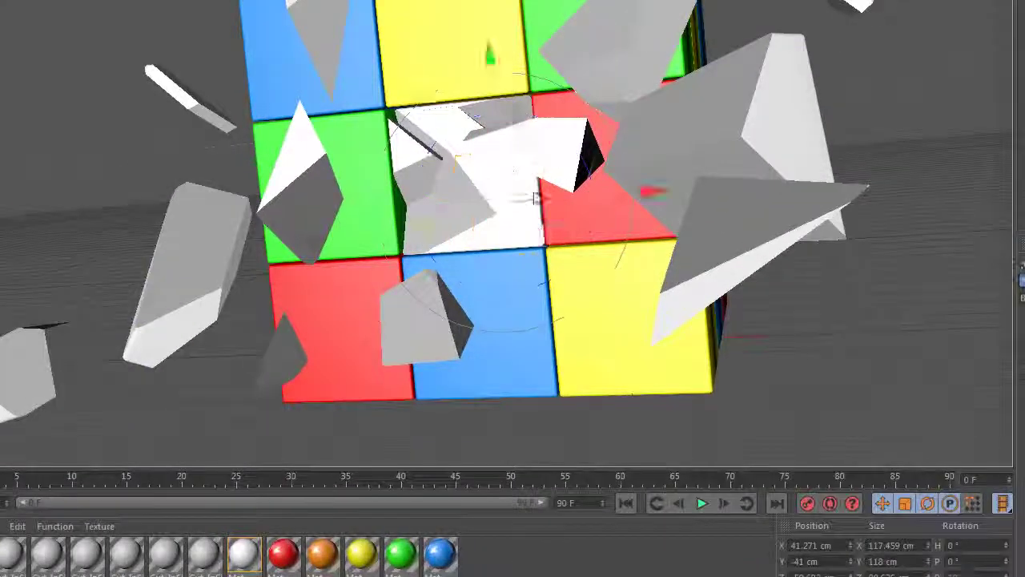
left_click_drag(389, 325, 241, 200)
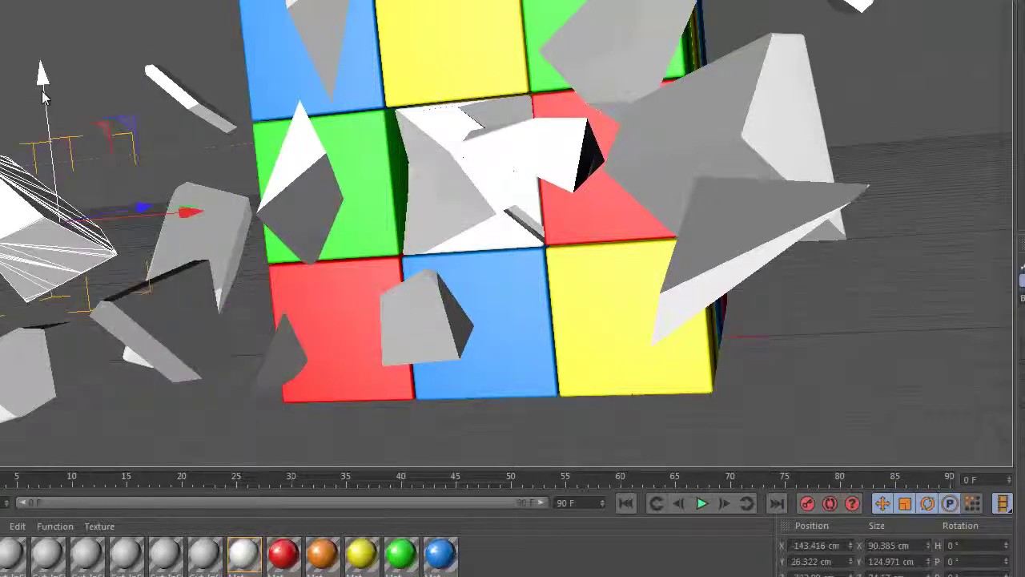
left_click(493, 188)
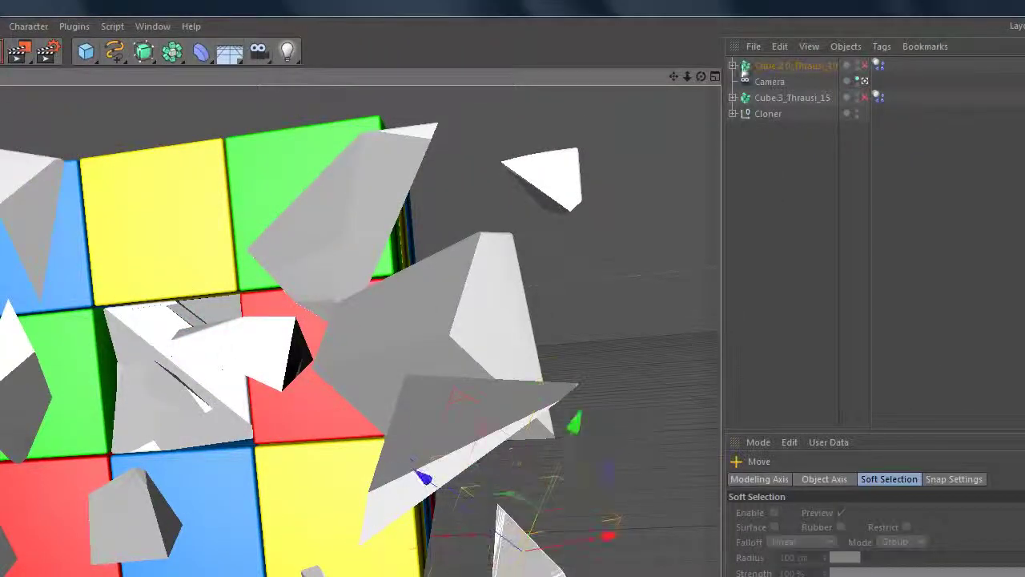
left_click(140, 378)
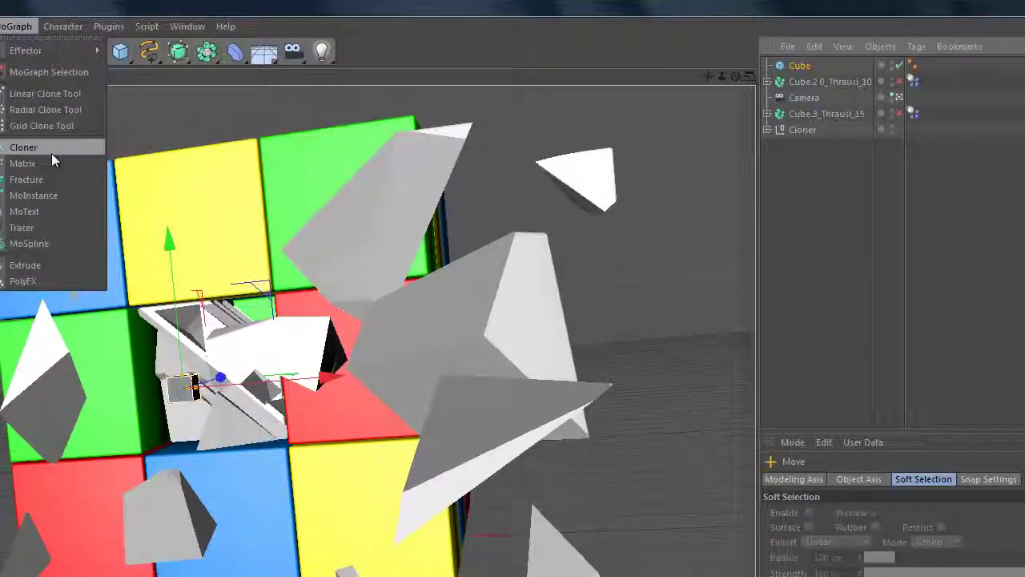
left_click(51, 153)
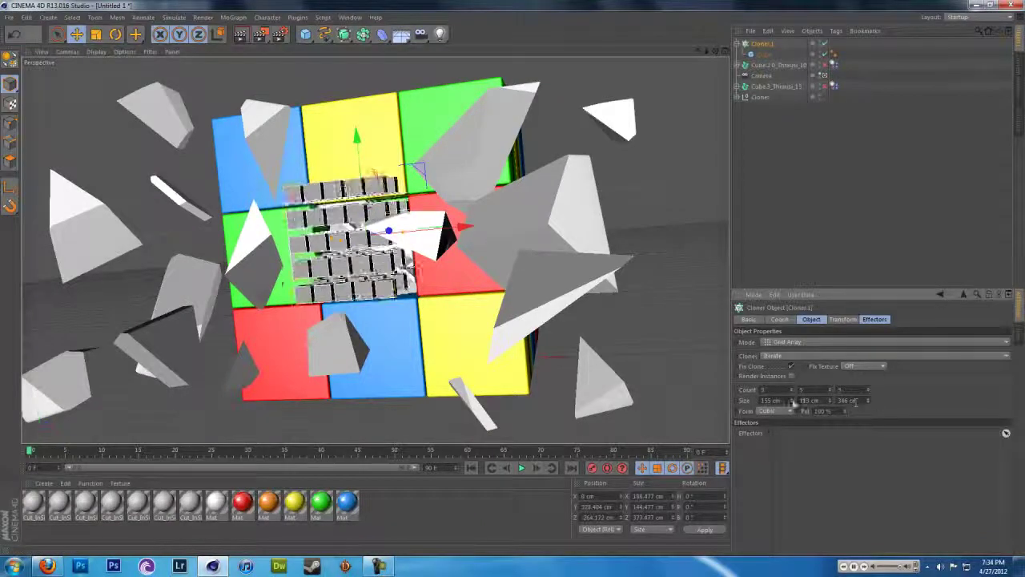
Add a Random effector to scatter the cloned cubes, then scroll through the music library.
left_click(322, 114)
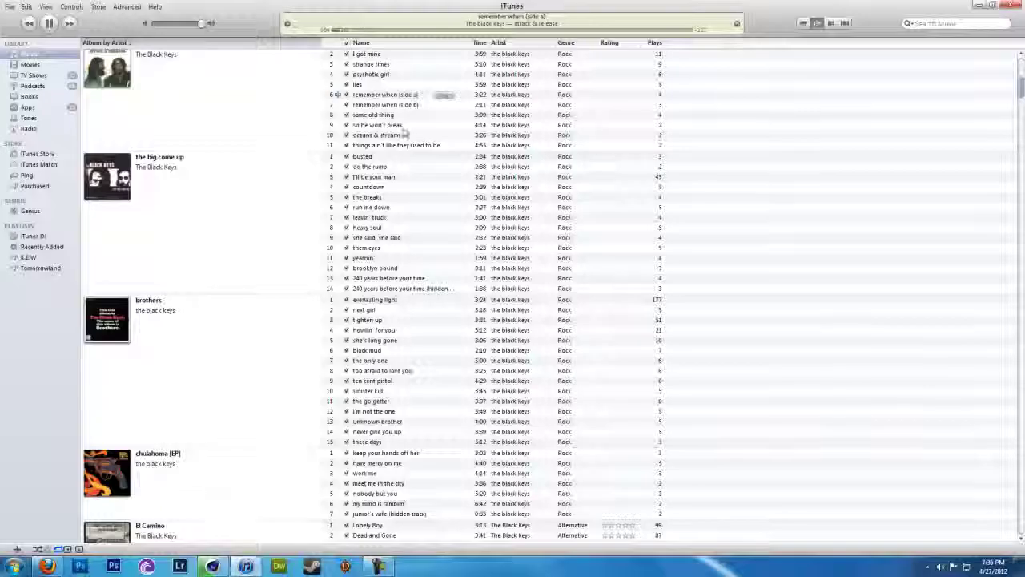
scroll(406, 135, "down", 6)
scroll(417, 241, "down", 10)
scroll(419, 259, "down", 10)
scroll(423, 255, "down", 10)
scroll(420, 256, "down", 10)
scroll(419, 259, "down", 10)
scroll(393, 361, "down", 10)
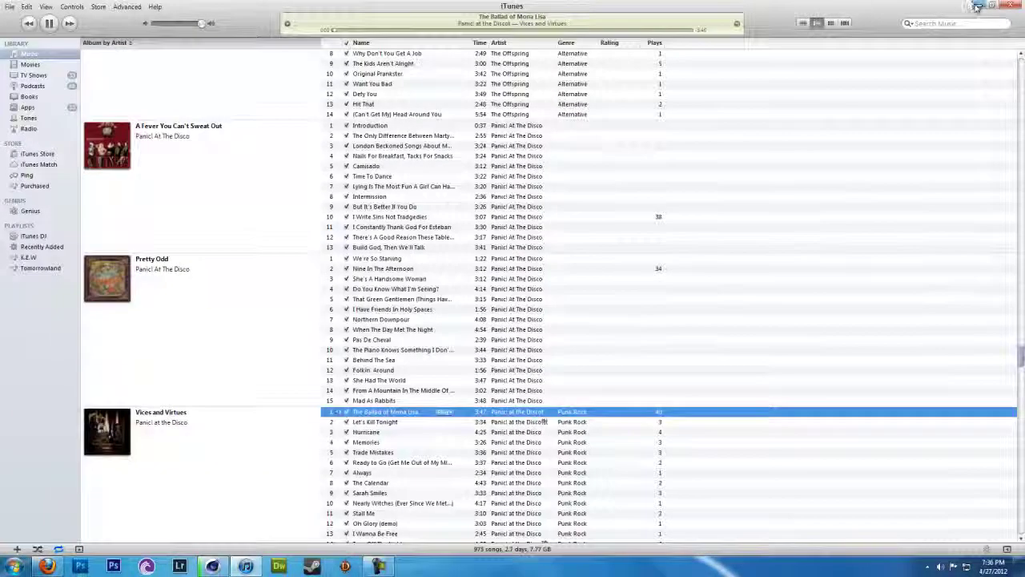
Minimize the iTunes window to get back to the Cinema 4D scene.
left_click(977, 6)
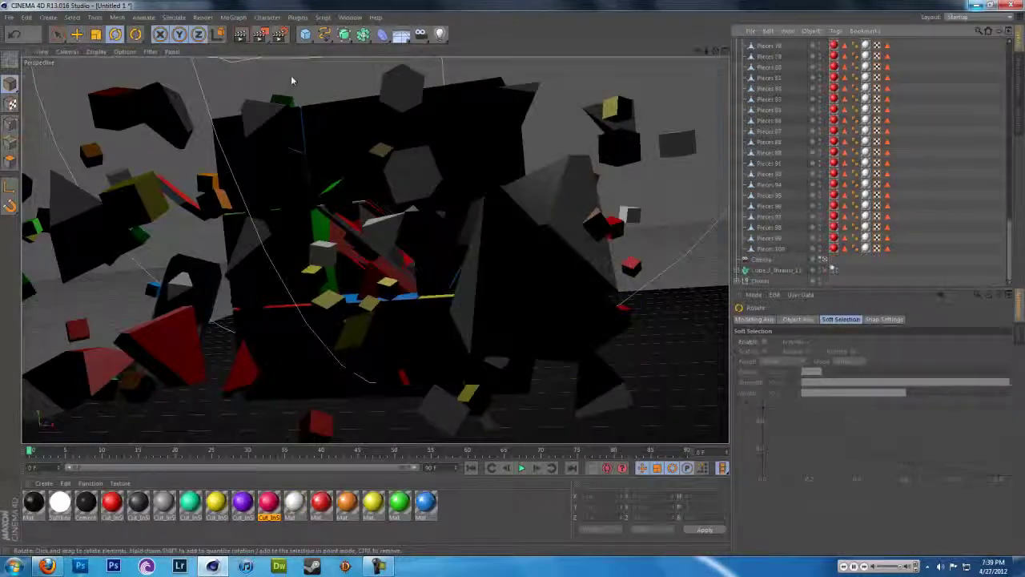
Test-render the Ring Light scene in the viewport twice, then minimize the music player.
key("ctrl+r")
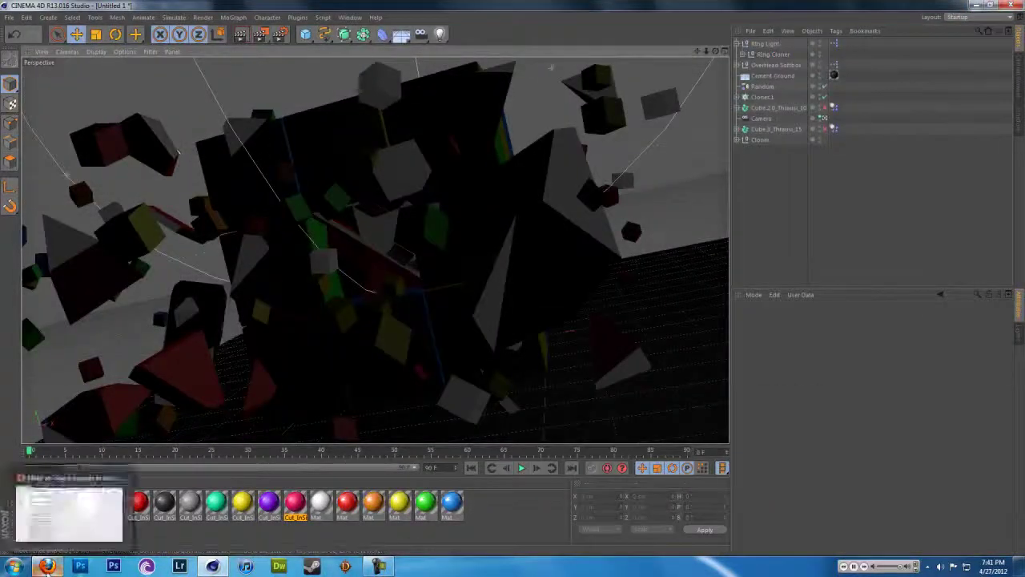
key("ctrl+r")
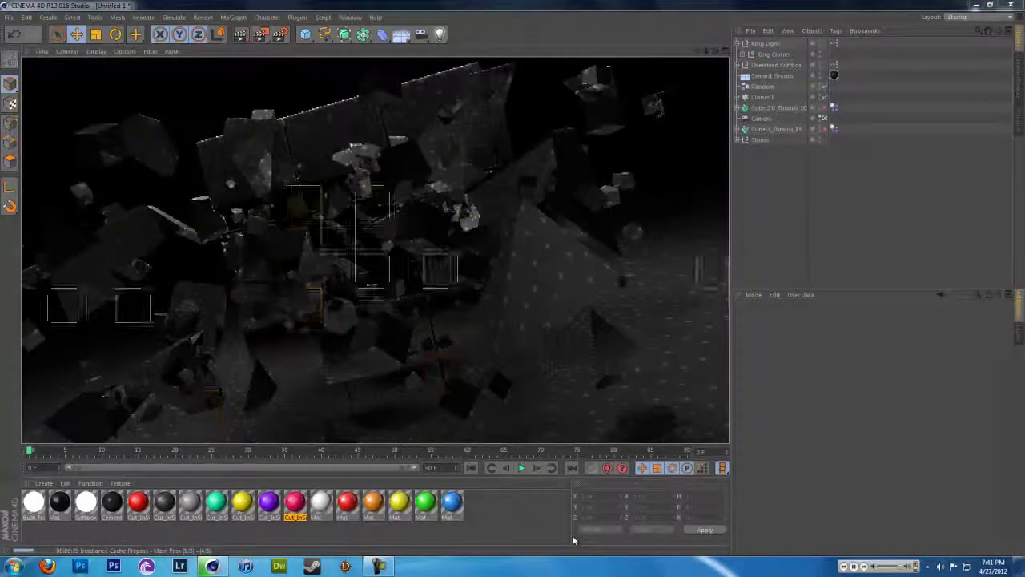
scroll(382, 401, "down", 5)
scroll(382, 401, "down", 5)
scroll(380, 400, "down", 5)
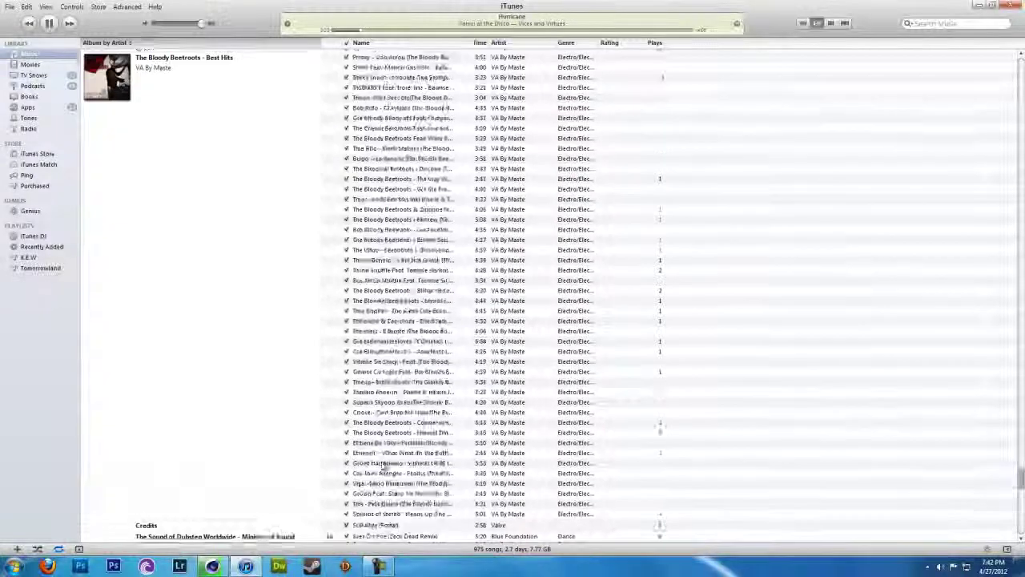
scroll(380, 400, "down", 5)
scroll(379, 399, "down", 5)
left_click(247, 568)
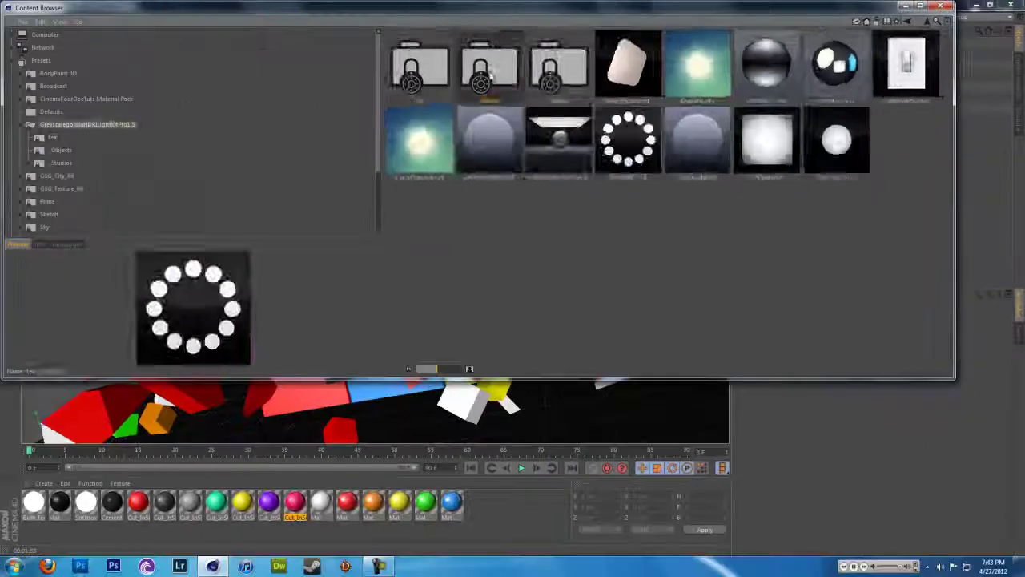
Browse the _Studios presets, preview-render the Sky-lit scene, then render it to the Picture Viewer.
double_click(558, 72)
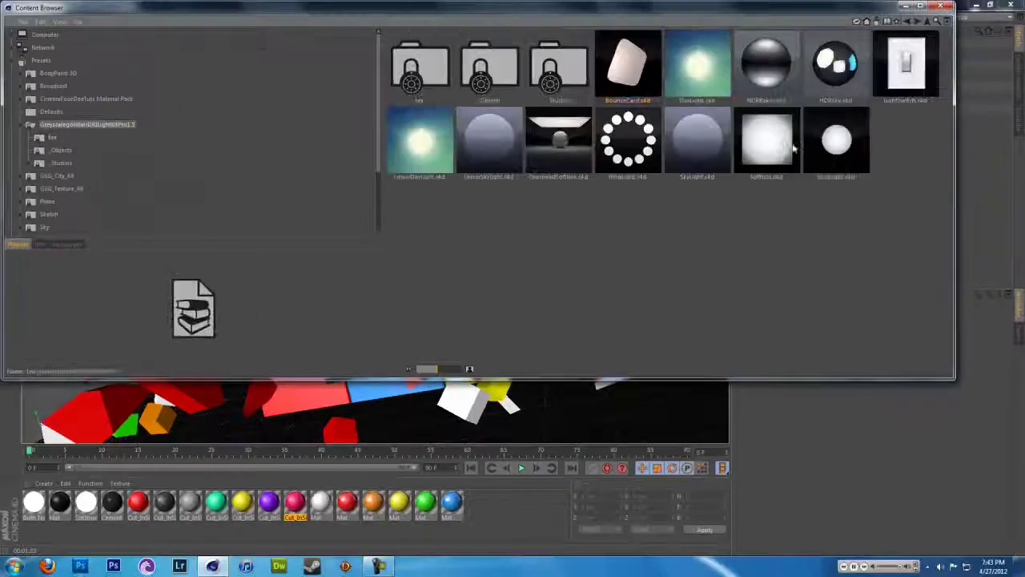
key("BackSpace")
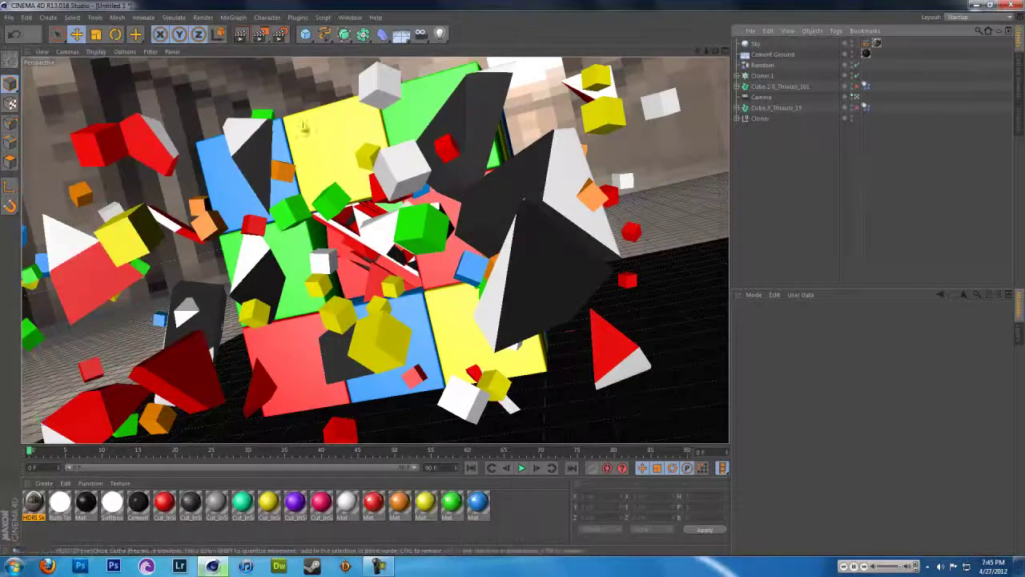
key("ctrl+r")
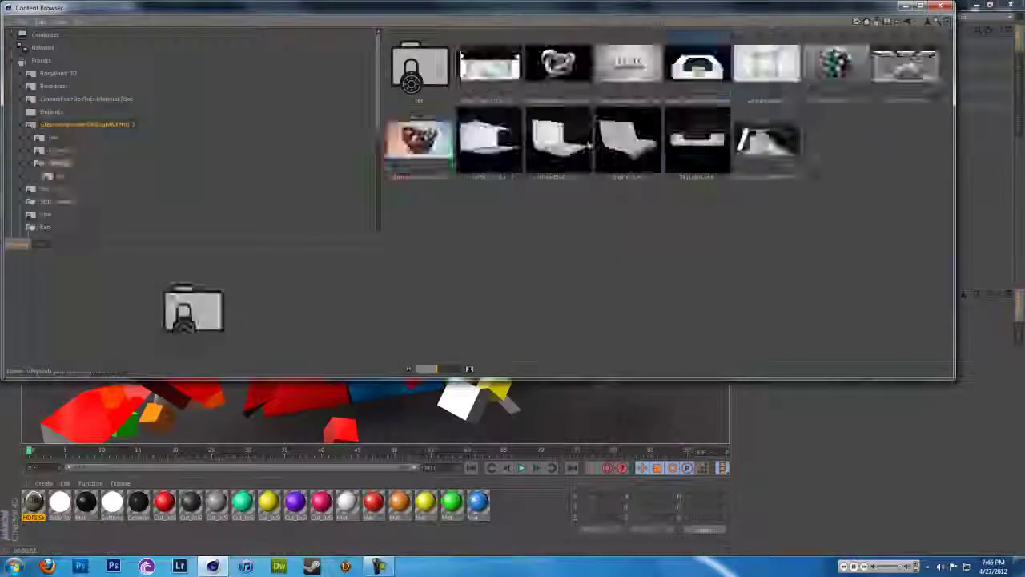
key("shift+r")
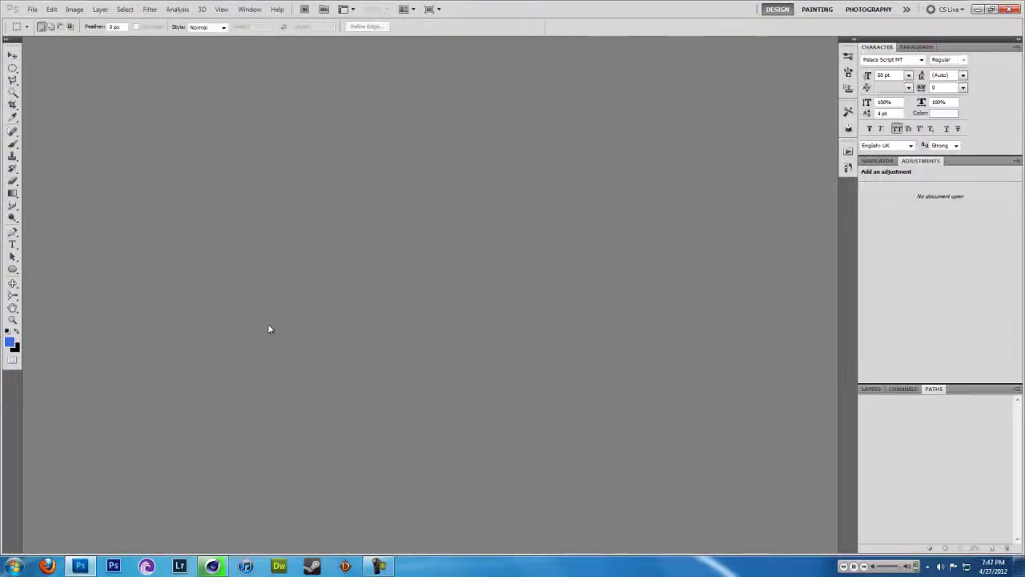
Bring the finished Rubik's Cube.tif render to the front in Photoshop.
left_click(212, 565)
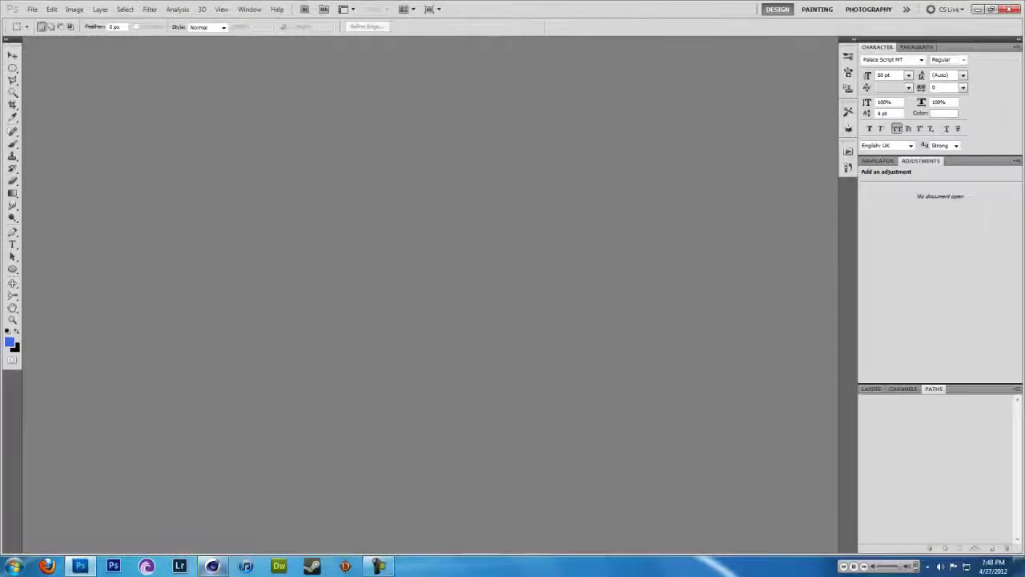
scroll(224, 240, "down", 4)
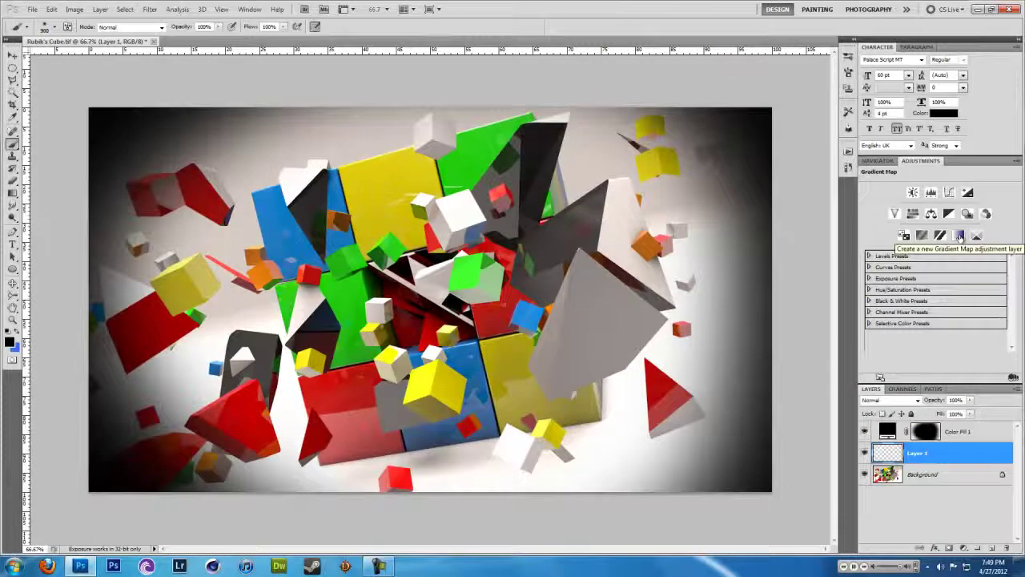
Add Gradient Map 2 blended as Soft Light, then a Curves layer above Photo Filter 1.
left_click(959, 236)
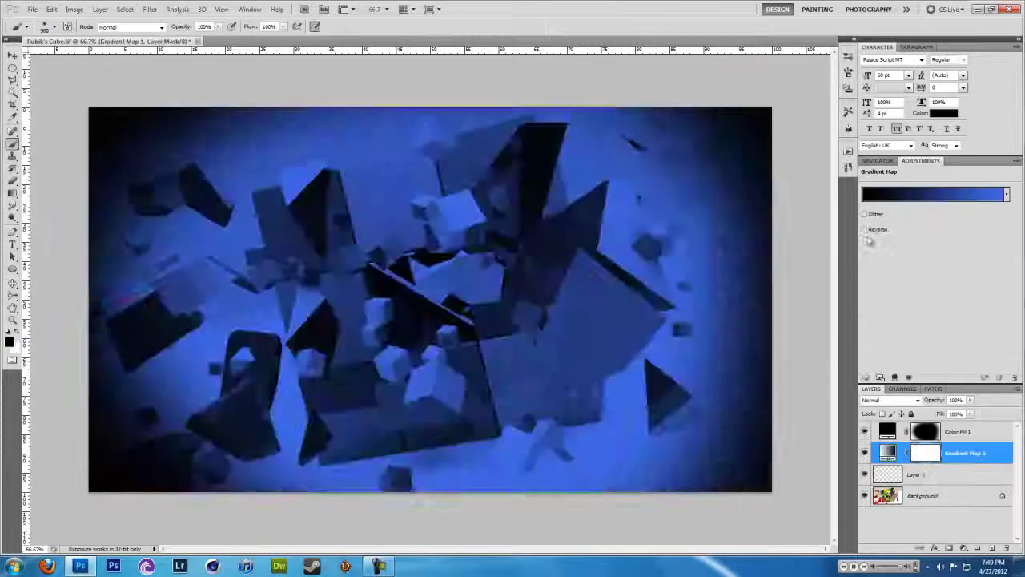
left_click(905, 401)
key("Down")
key("Down")
key("Down")
key("Down")
key("Down")
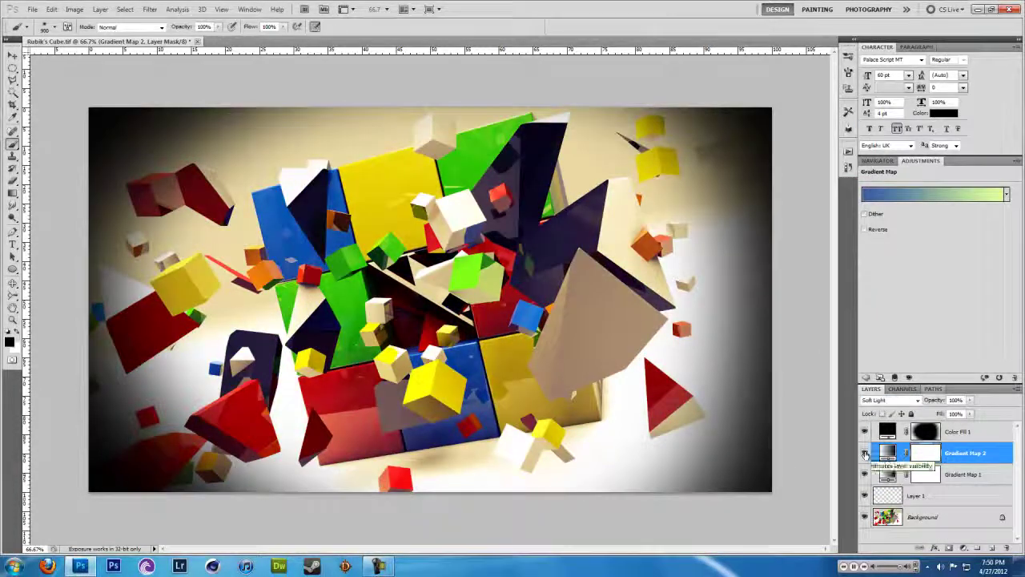
left_click(950, 192)
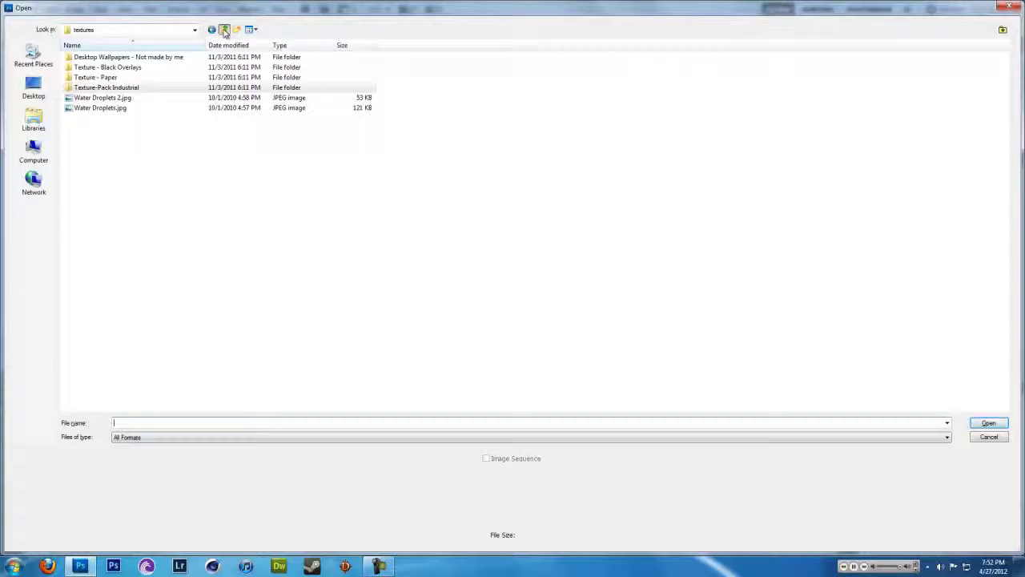
Open the redirect.jpg texture from the textures folder.
double_click(299, 78)
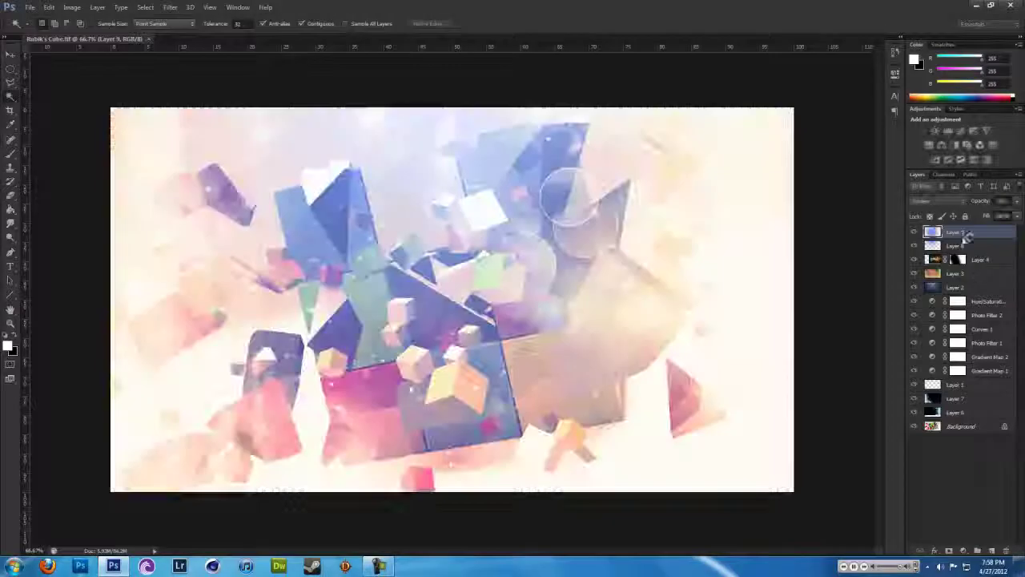
Apply iris and tilt-shift blurs to the merged layer, then add an empty layer on top.
left_click(120, 7)
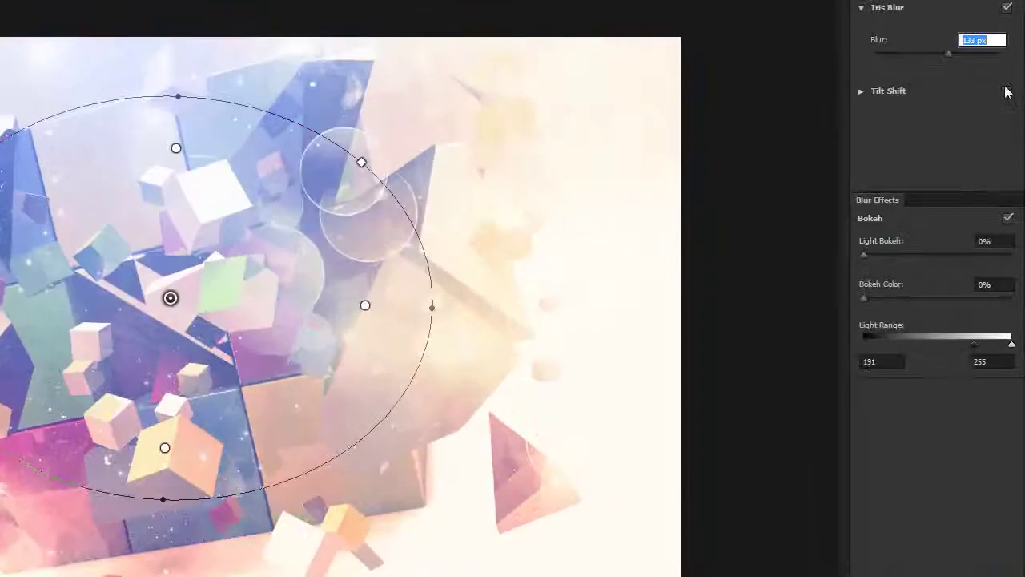
key("Return")
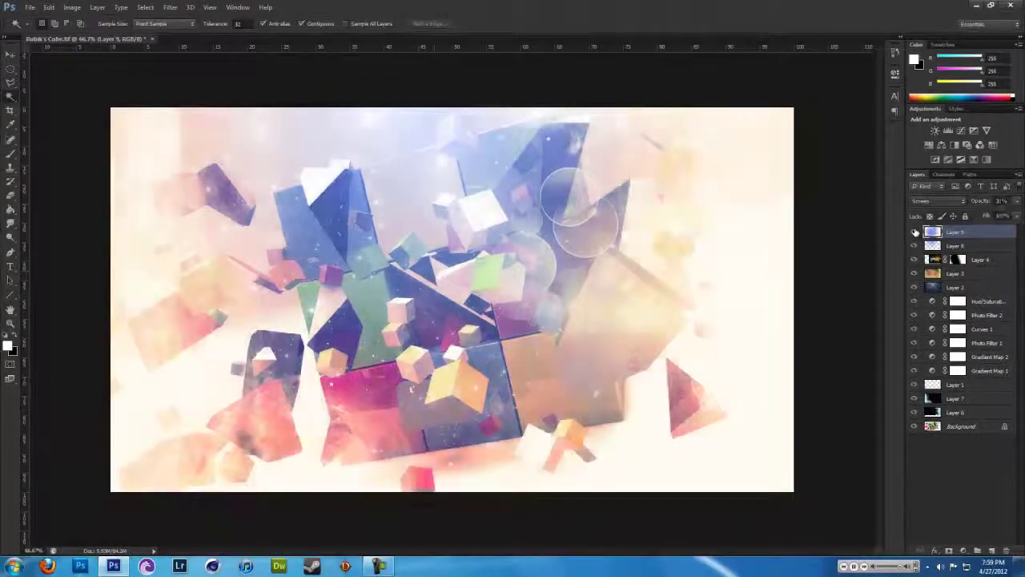
left_click(953, 426, "shift")
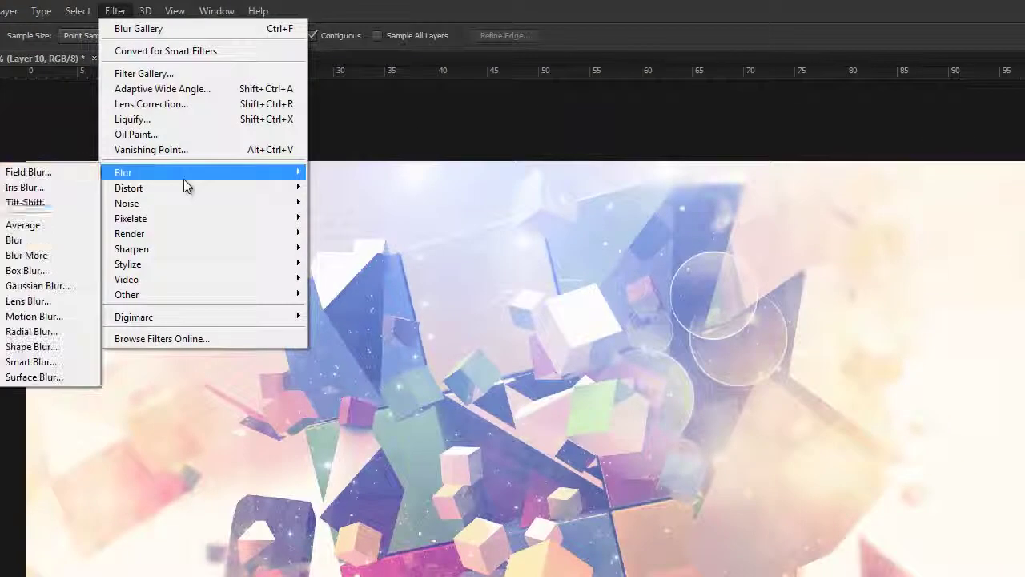
left_click(64, 205)
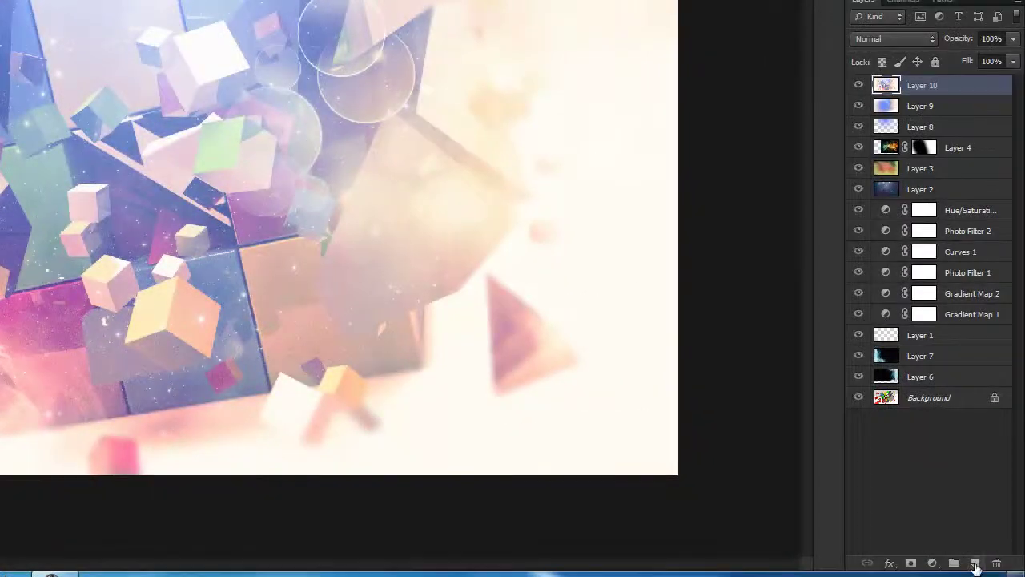
left_click(984, 563)
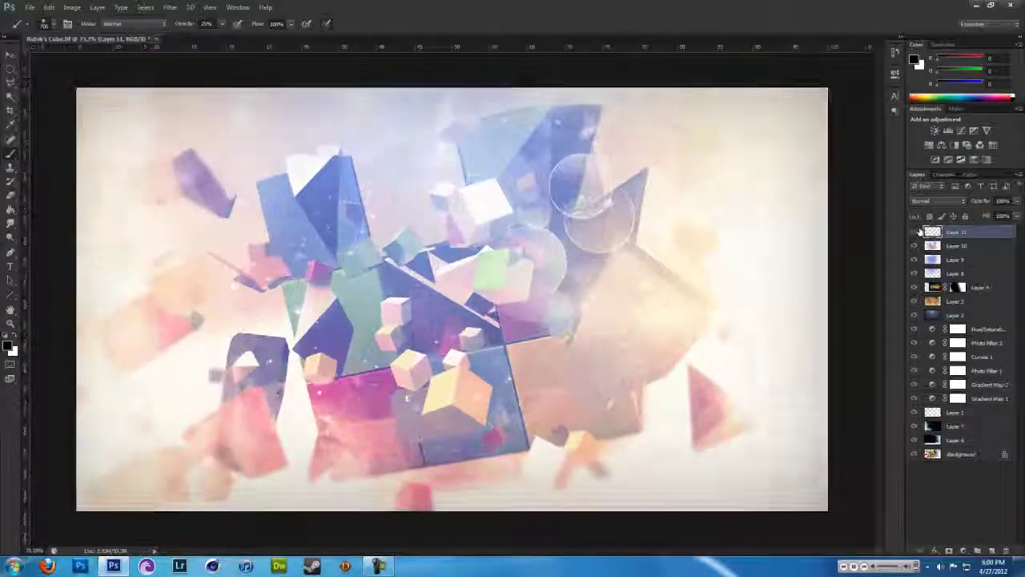